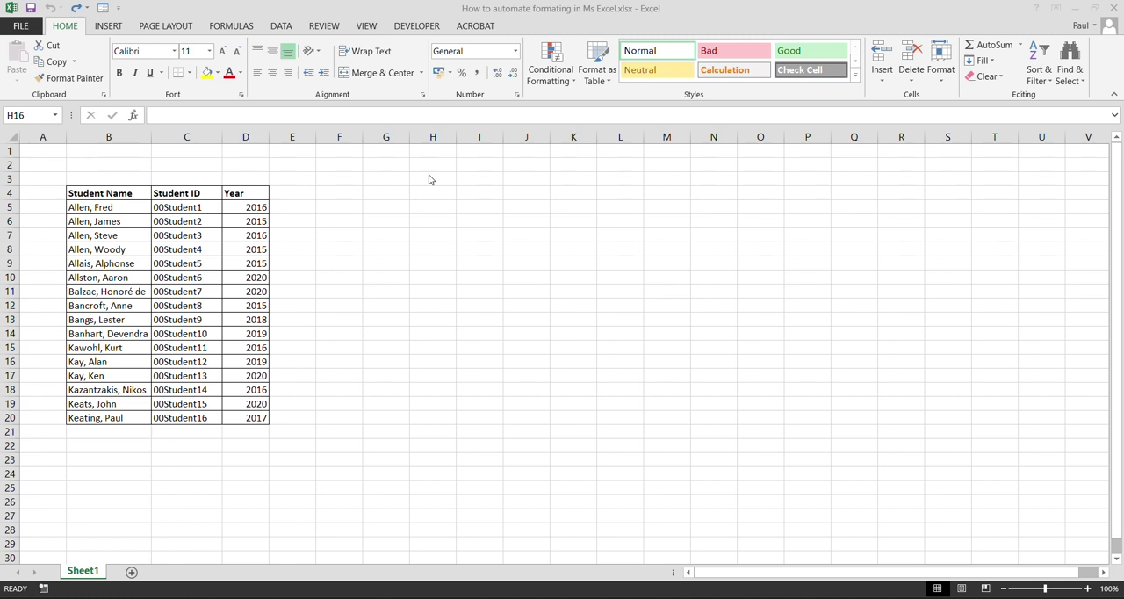
left_click(105, 221)
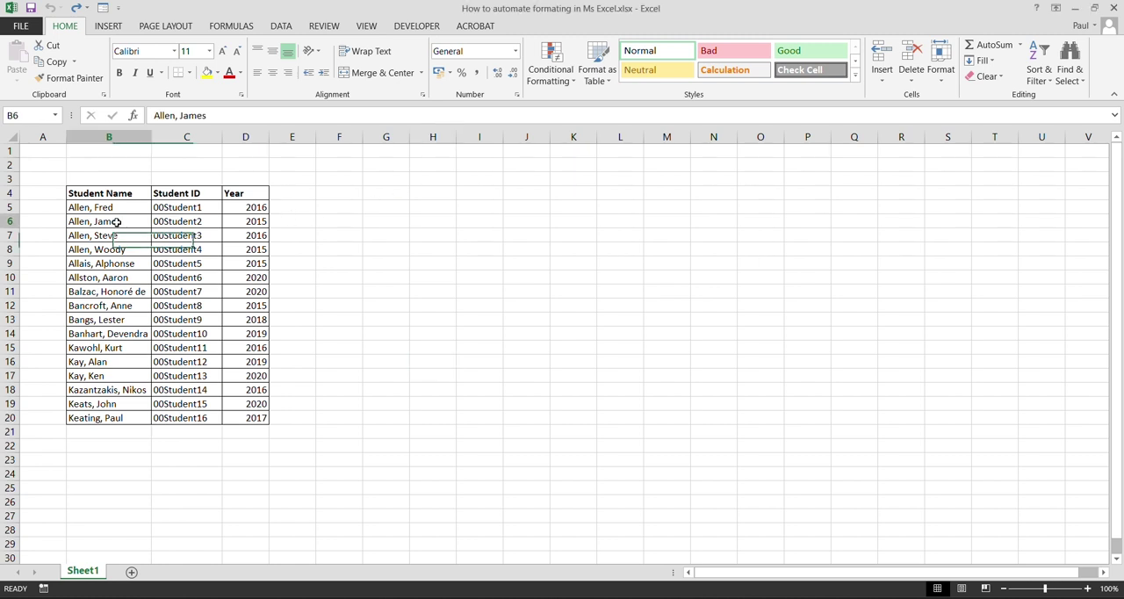
left_click(208, 73)
left_click(185, 290)
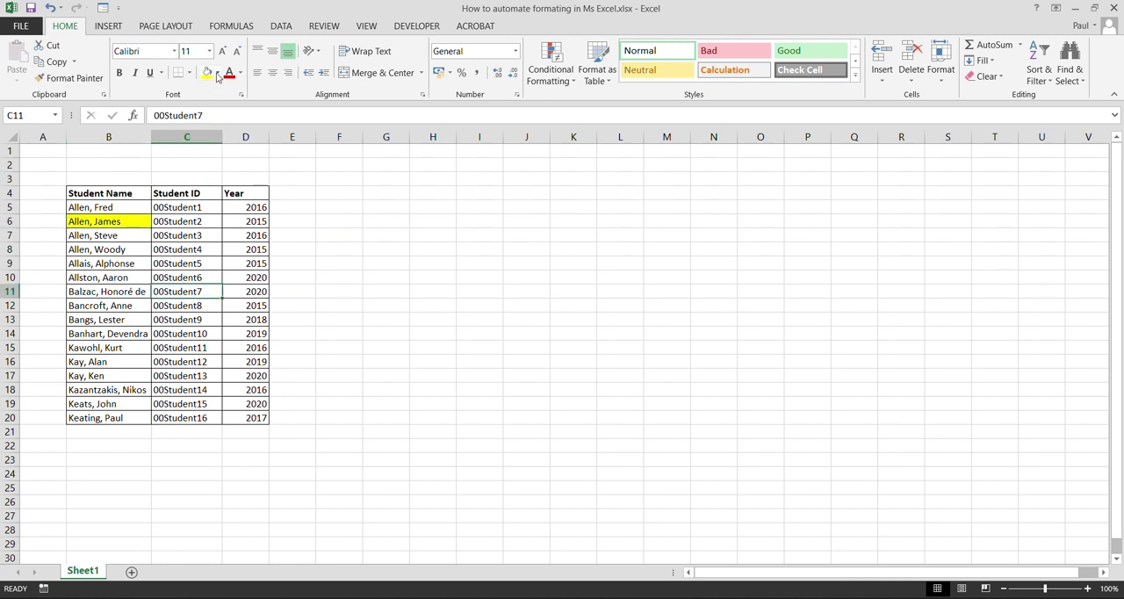
left_click(218, 73)
left_click(271, 181)
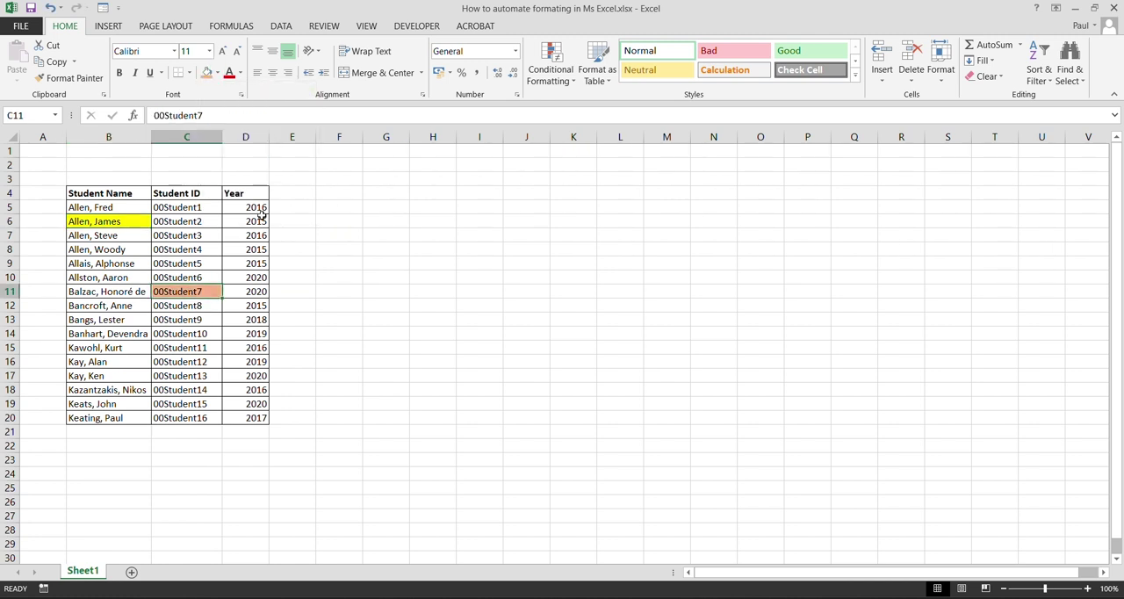
left_click(254, 348)
left_click(207, 73)
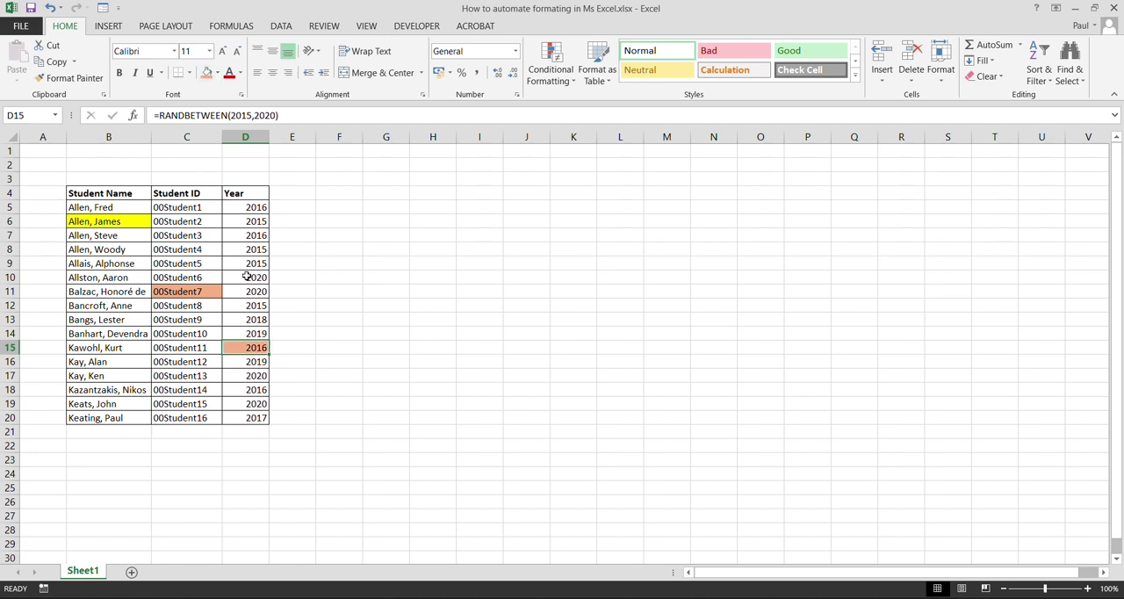
left_click(246, 264)
left_click(208, 73)
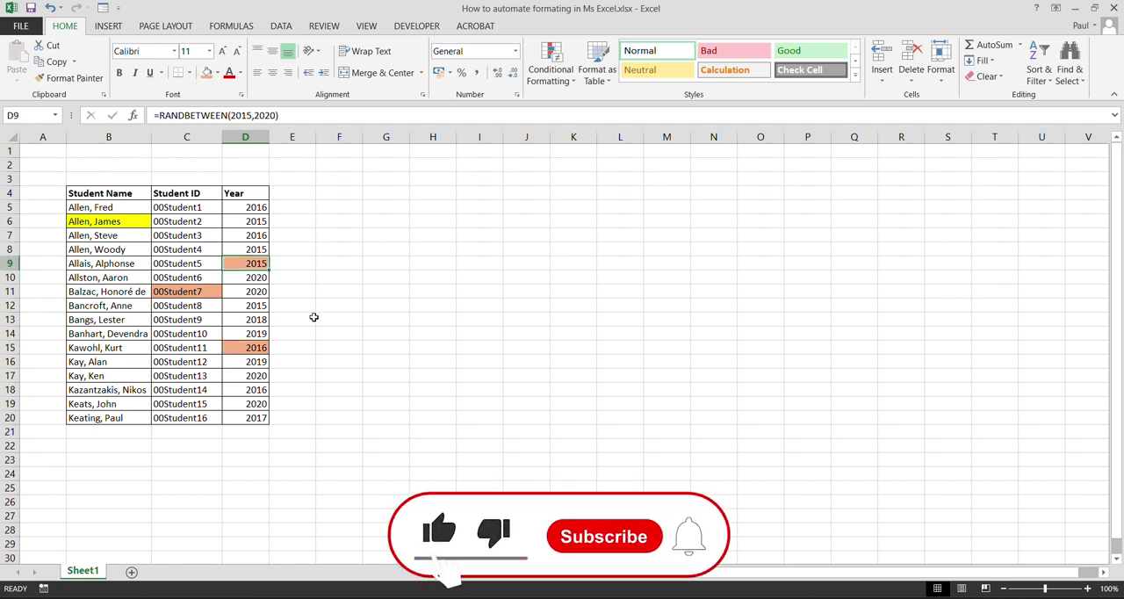
key("ctrl+z")
key("ctrl+z")
key("ctrl+z")
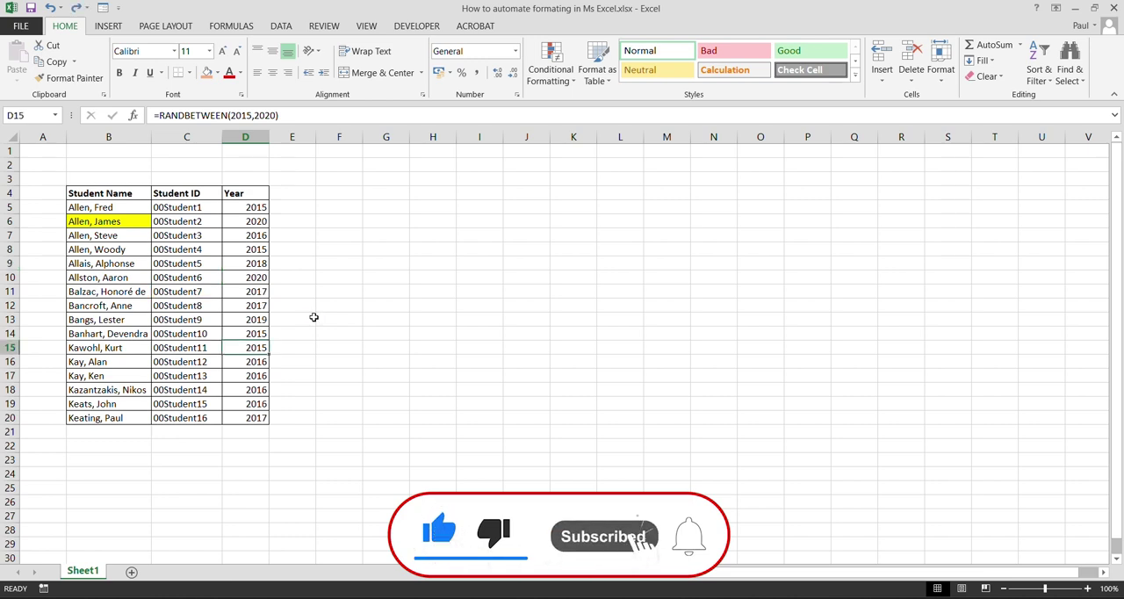
key("ctrl+z")
key("ctrl+z")
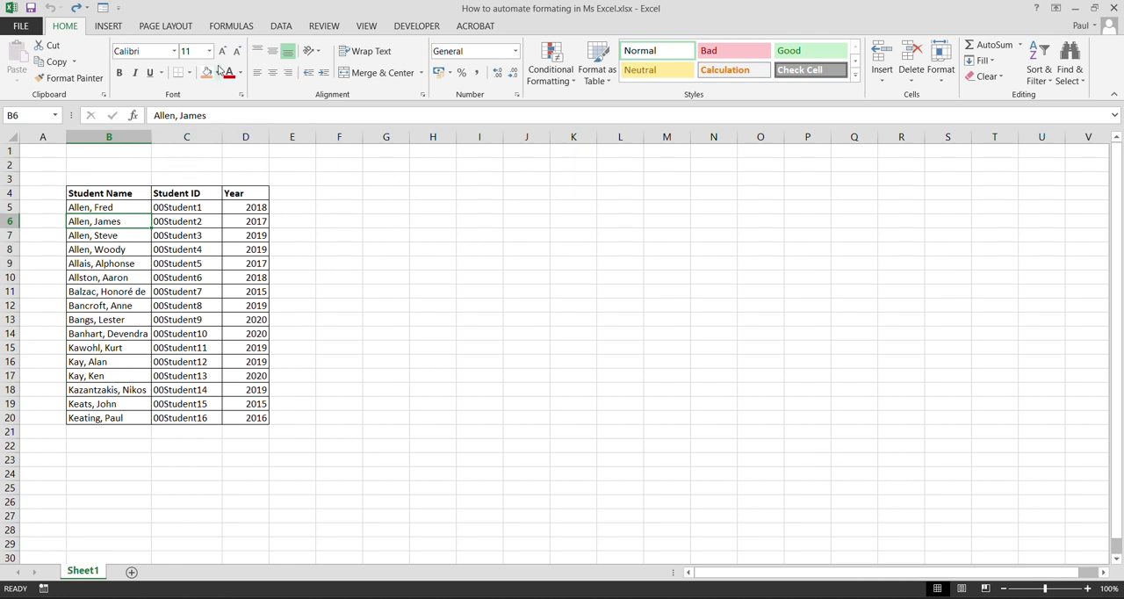
left_click(217, 72)
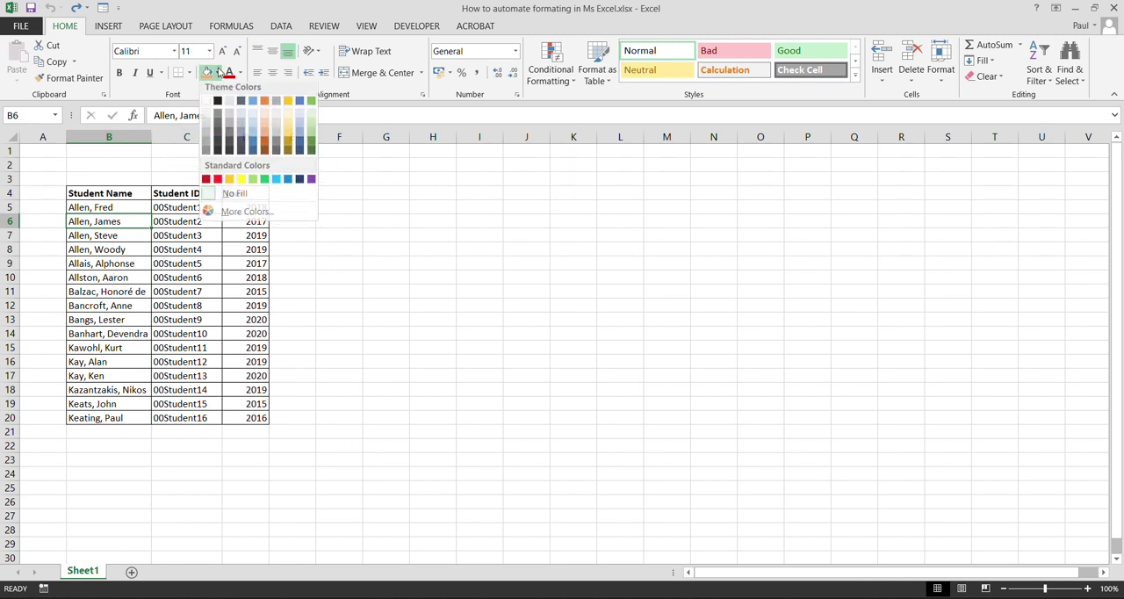
left_click(241, 183)
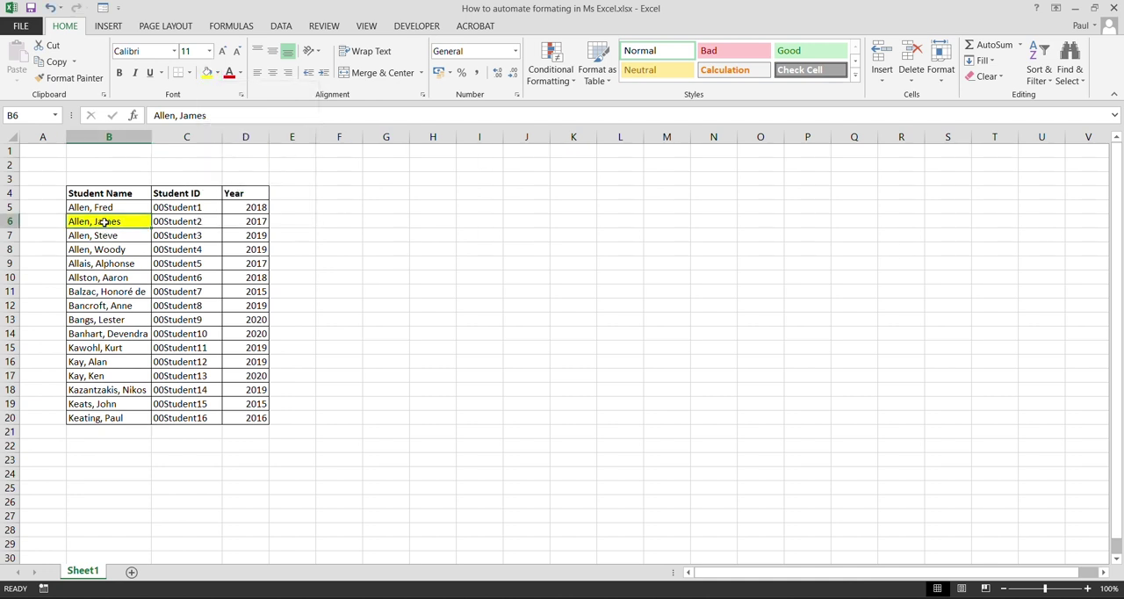
left_click(114, 250)
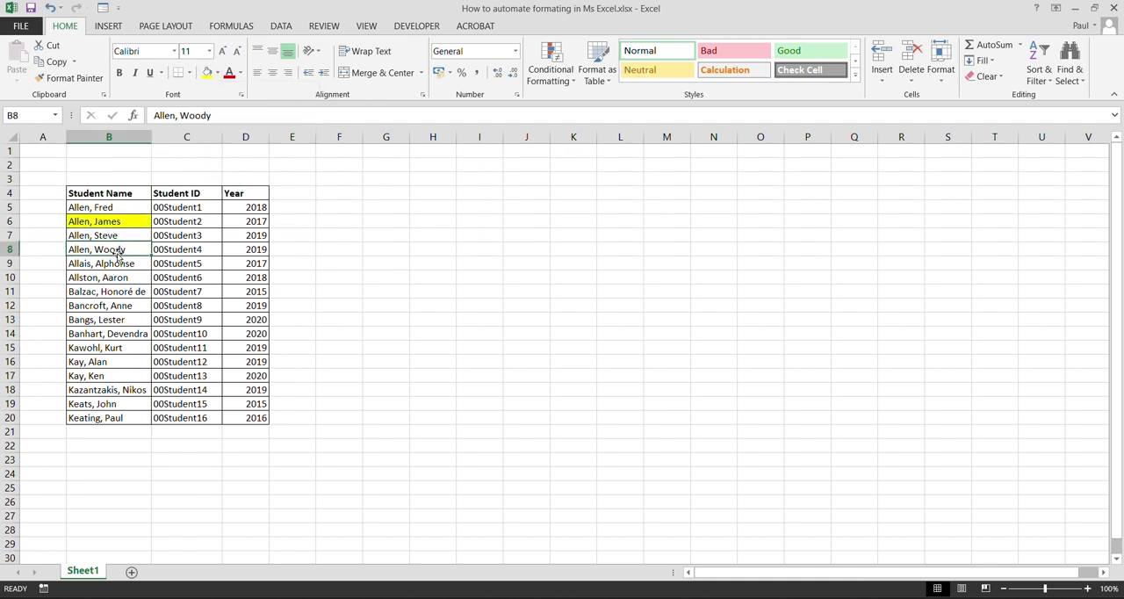
left_click(208, 72)
left_click(118, 279)
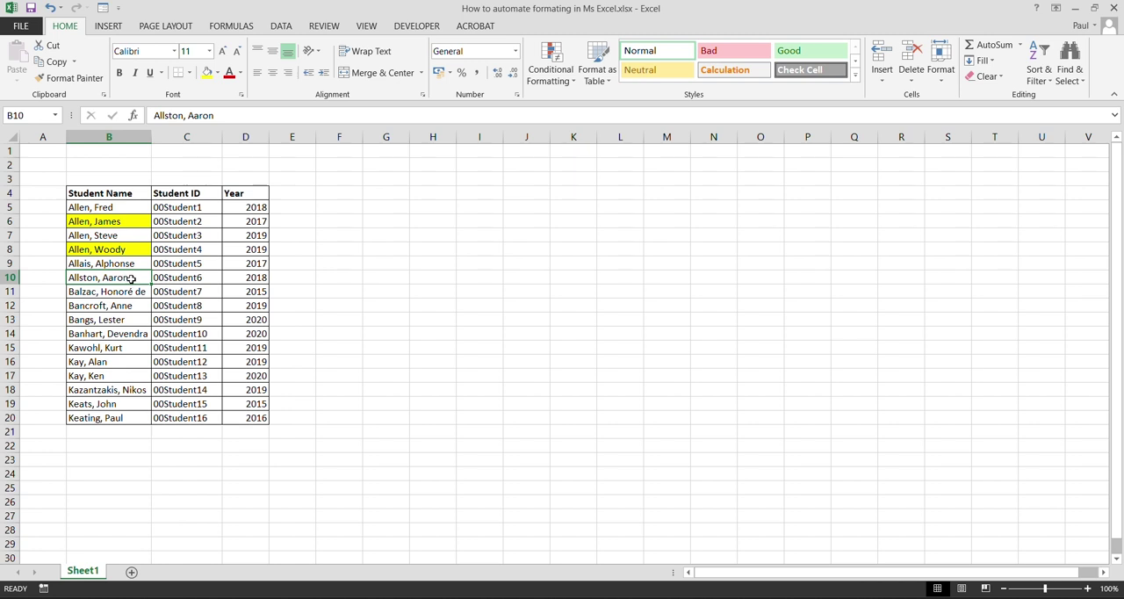
- Repeat the yellow fill with F4 on Allston, Aaron, 00Student7, Banhart, Devendra and two years
key("F4")
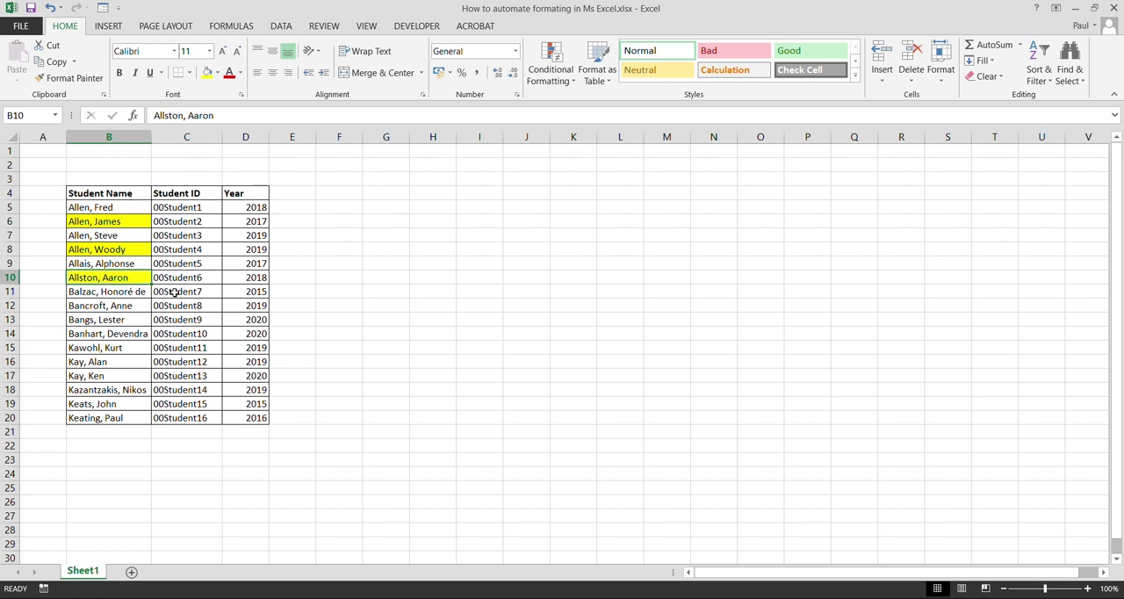
left_click(174, 293)
key("F4")
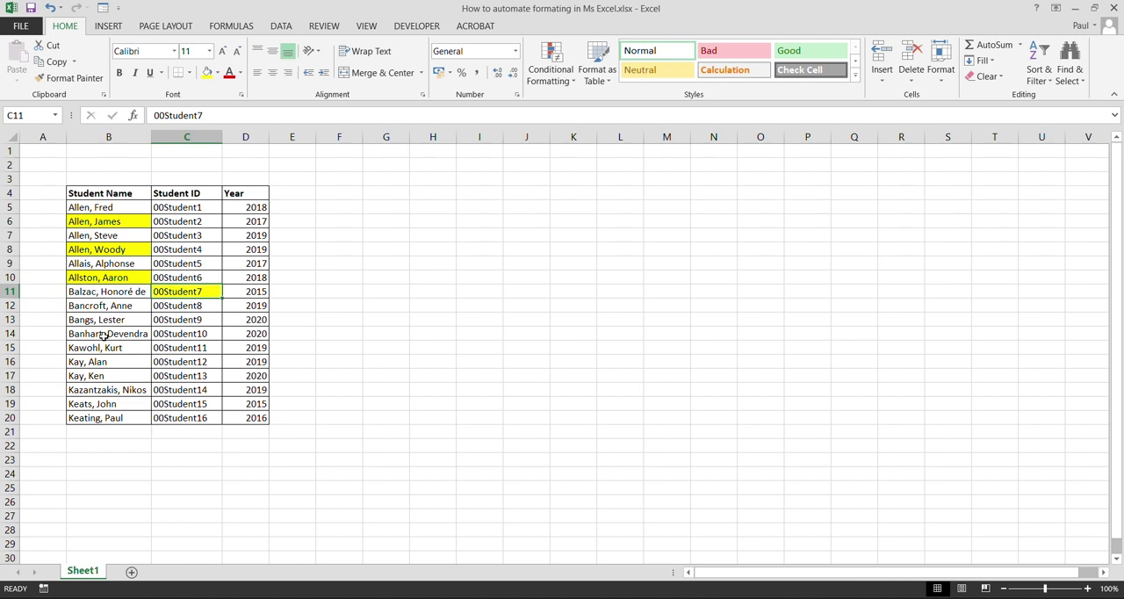
left_click(103, 336)
key("F4")
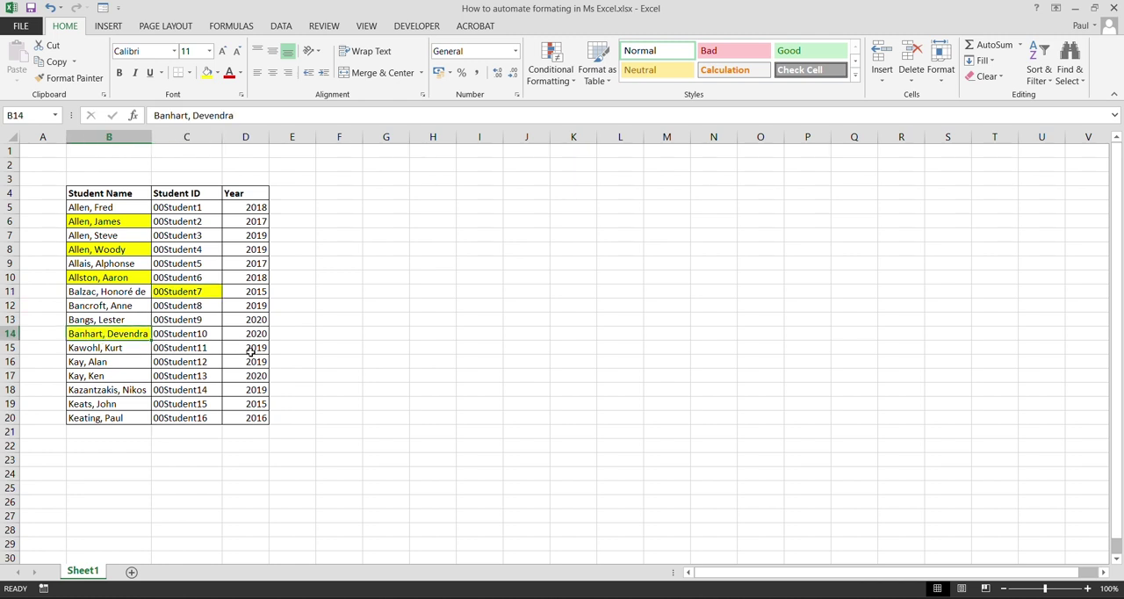
left_click(246, 349)
key("F4")
left_click(247, 239)
key("F4")
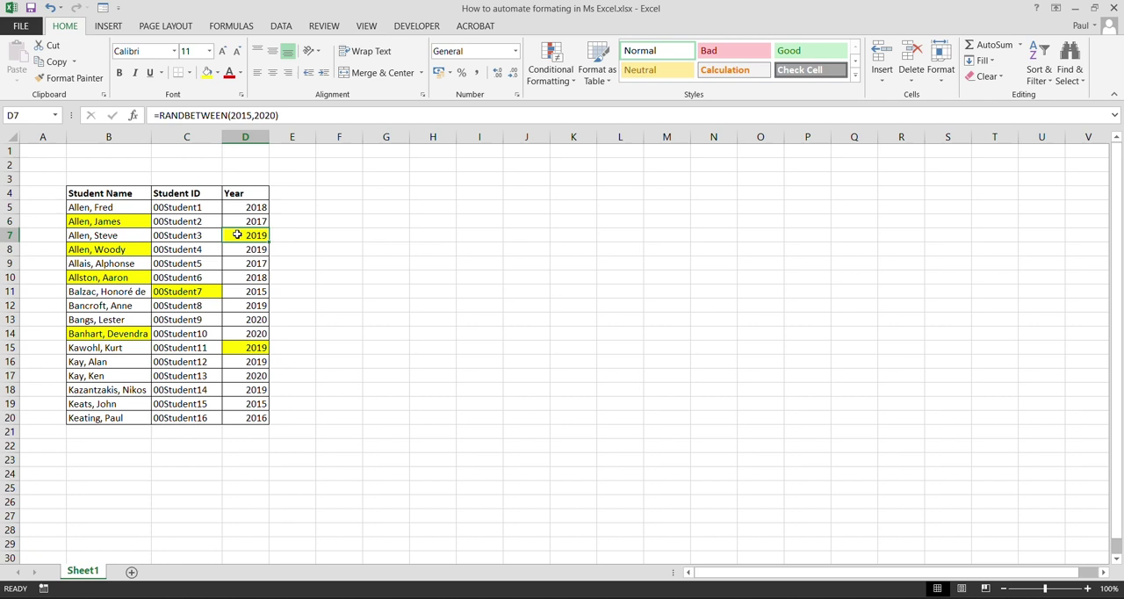
- Repeat the yellow fill with F4 on 00Student4, 00Student1, 00Student11 and Kay, Ken
left_click(197, 247)
key("F4")
left_click(185, 208)
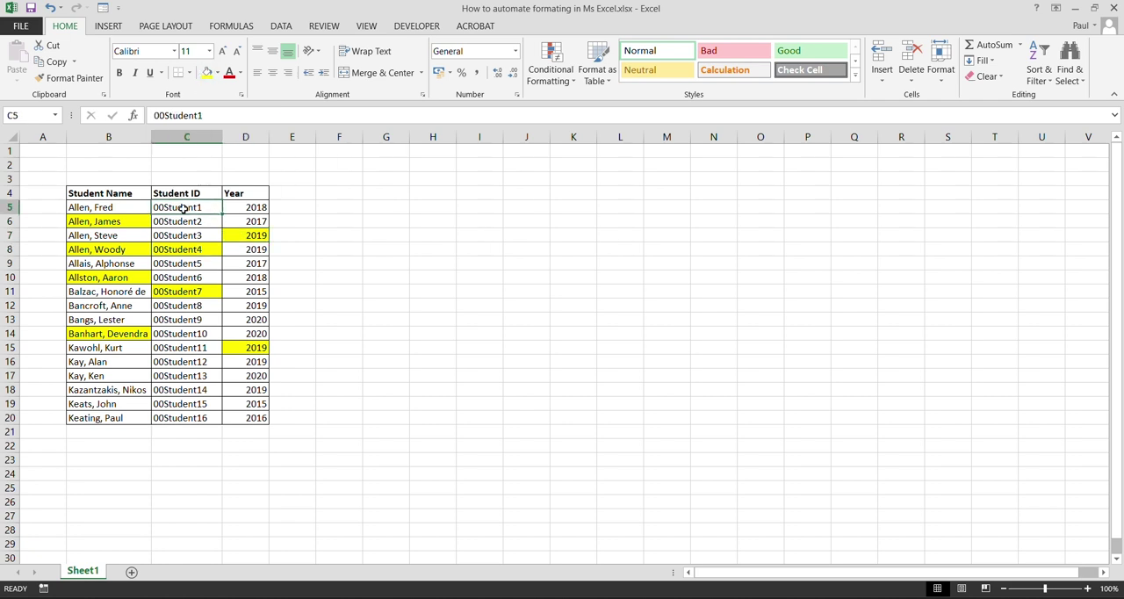
key("F4")
left_click(200, 348)
key("F4")
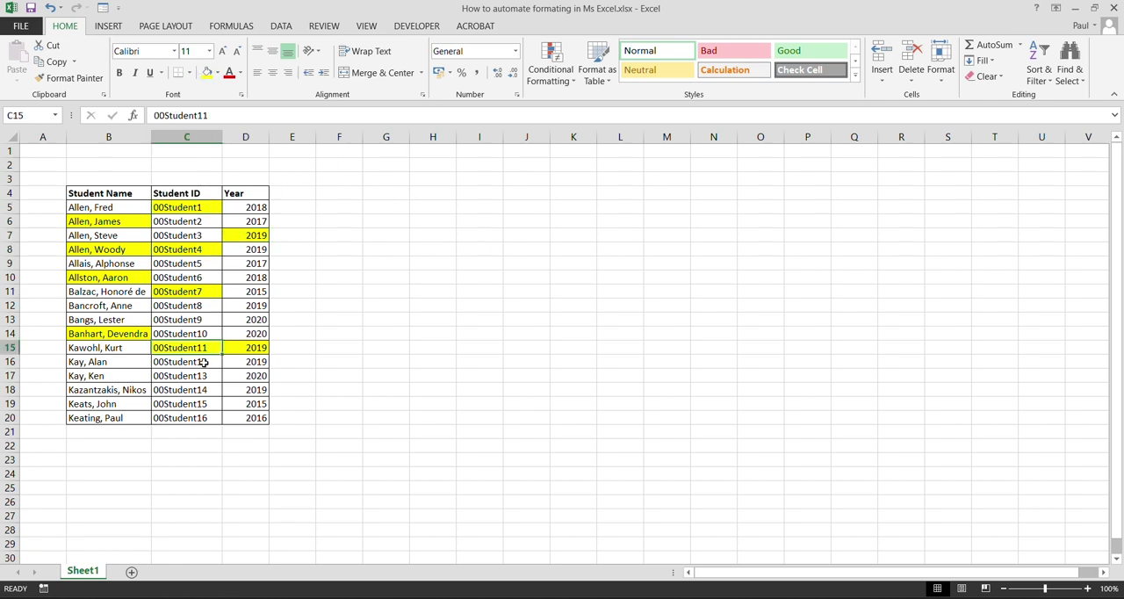
left_click(97, 374)
key("F4")
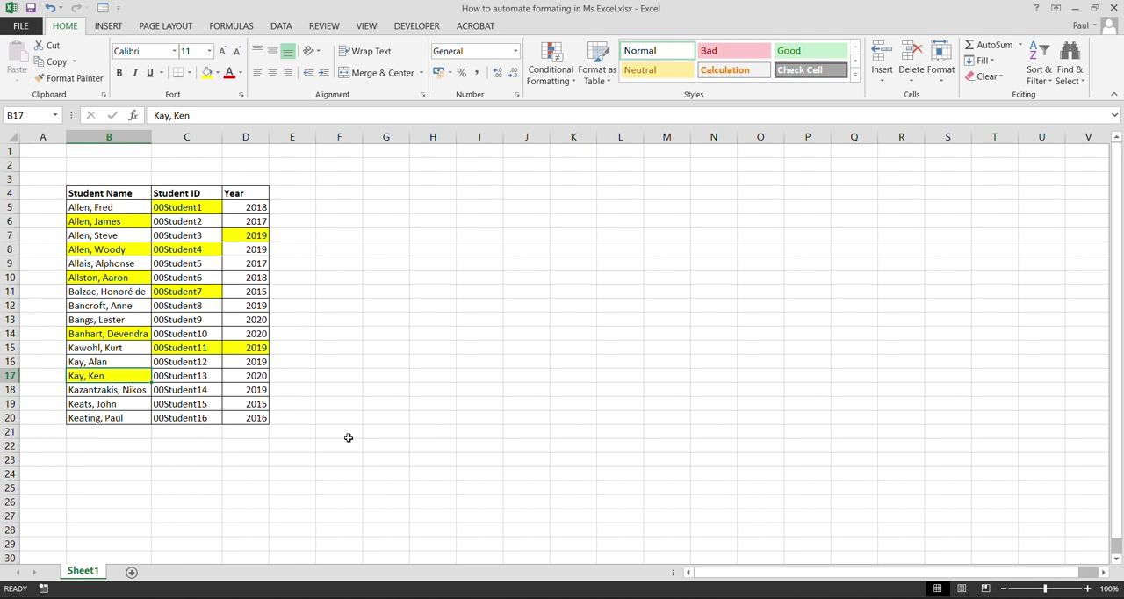
left_click(258, 390)
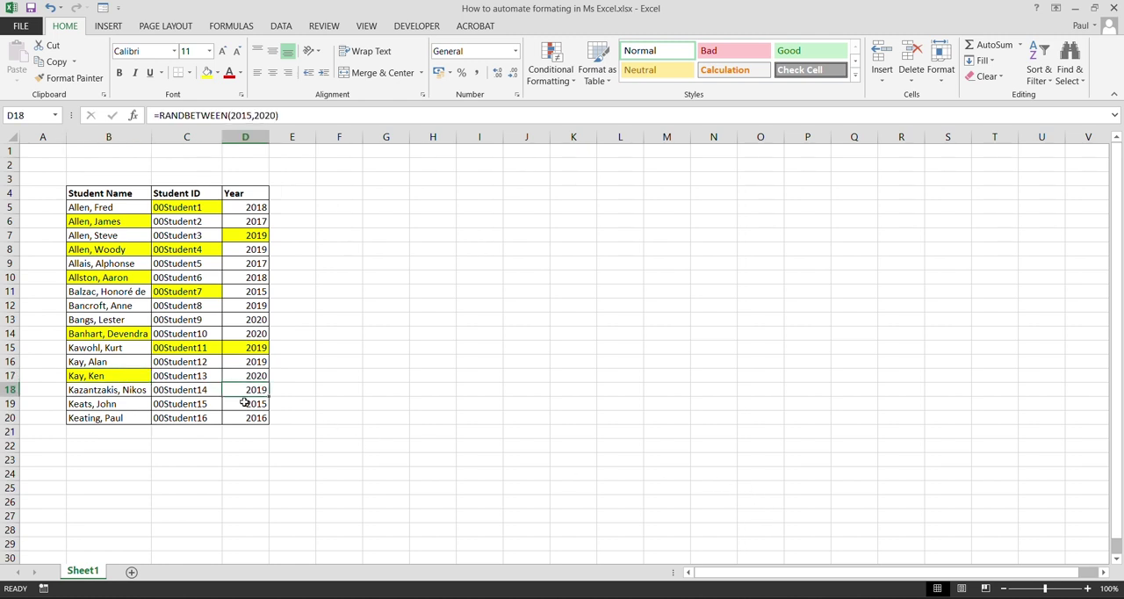